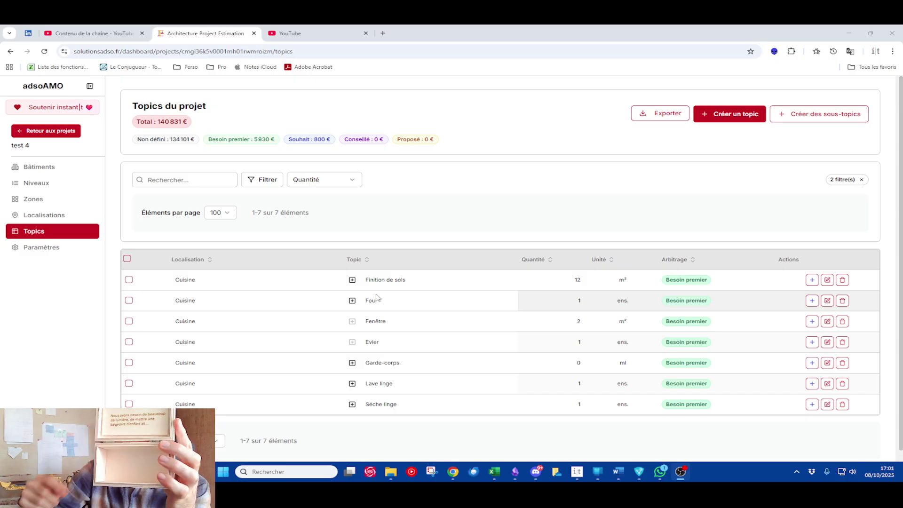
Switch the project's topics table from the quantity view to the Description view.
click(423, 201)
click(337, 181)
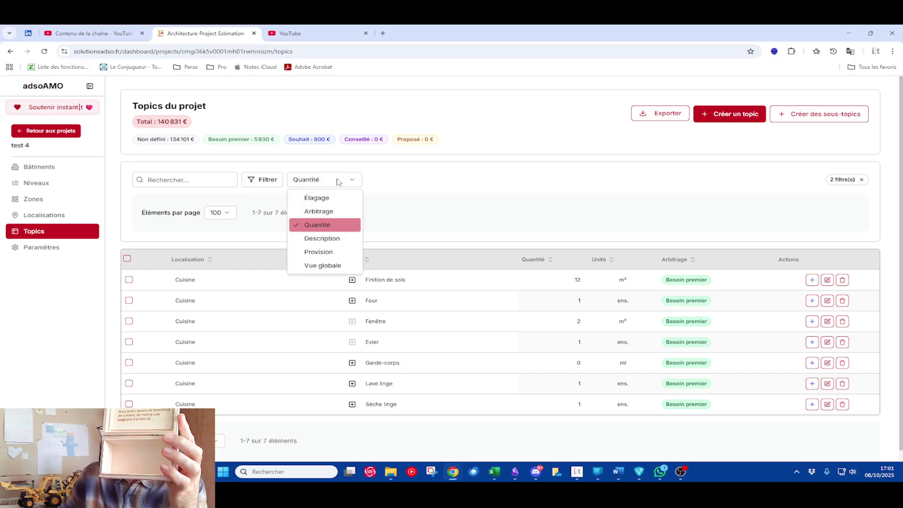
click(329, 239)
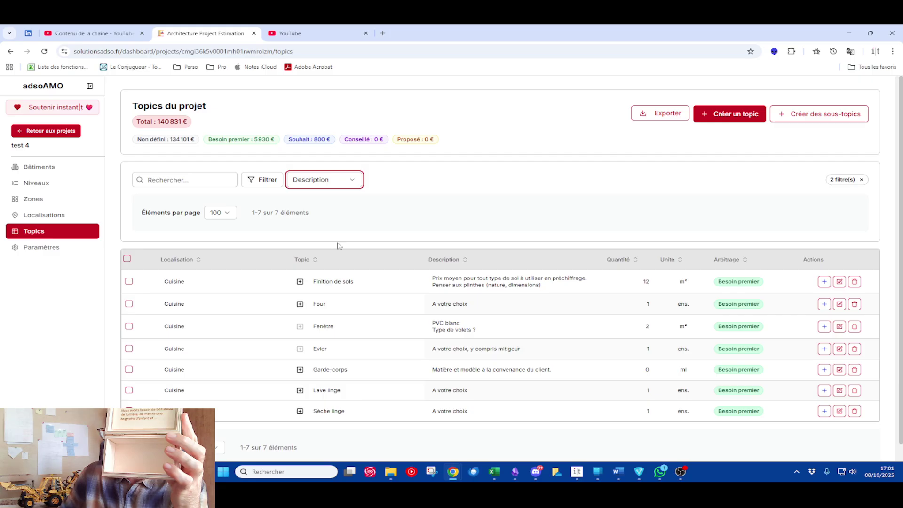
Open the description of the Finition de sols topic in the table to read it, without editing the text.
click(458, 282)
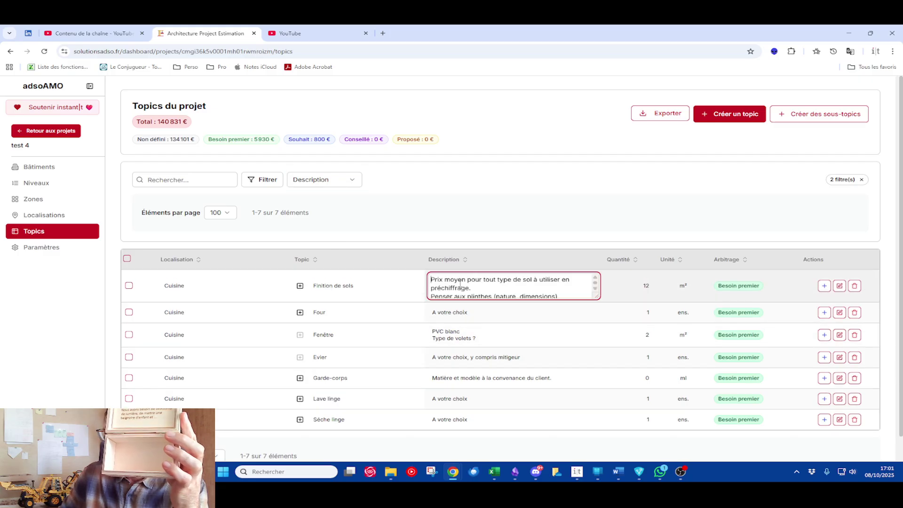
click(614, 292)
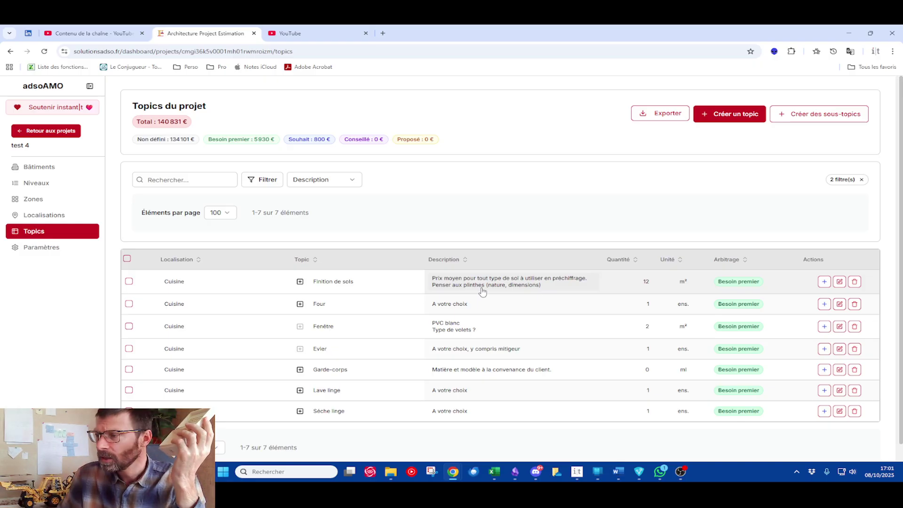
click(507, 281)
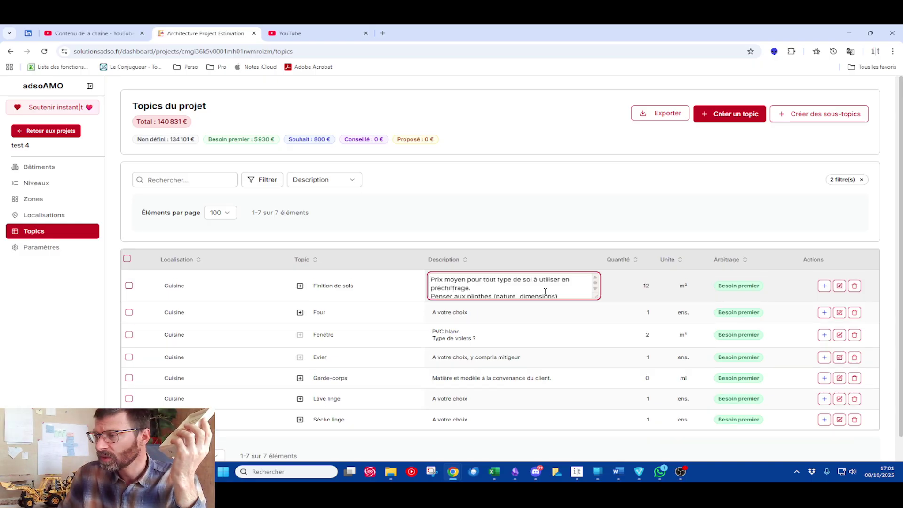
click(611, 295)
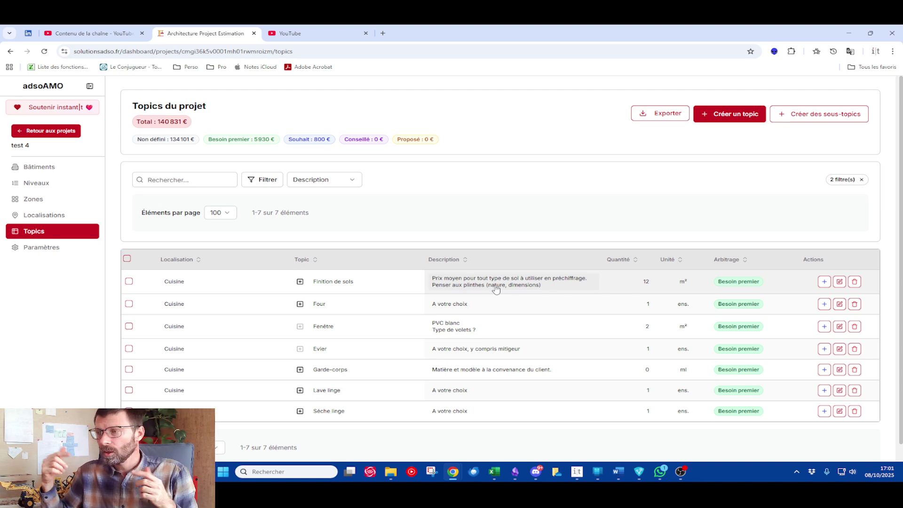
Expand Finition de sols, start a new sub-topic with the remark "f gdfg hfg dfgbhf", and review the available families.
click(300, 282)
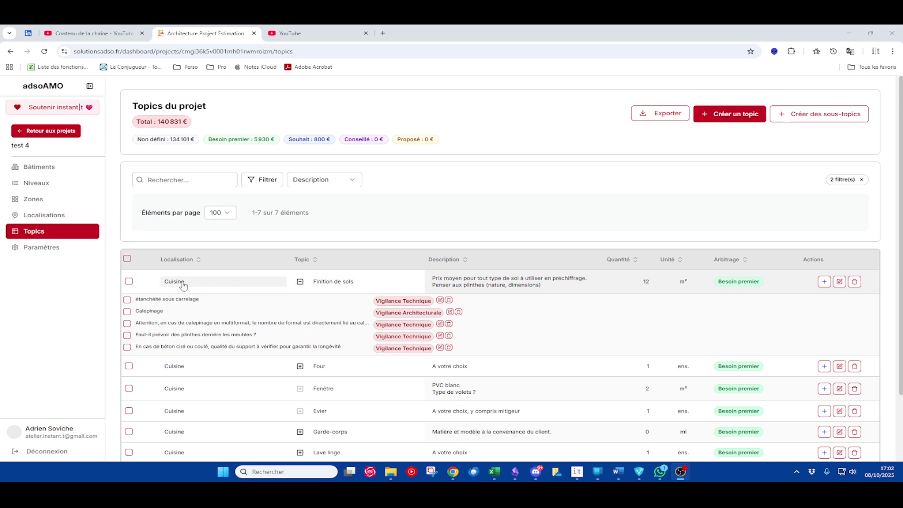
click(823, 281)
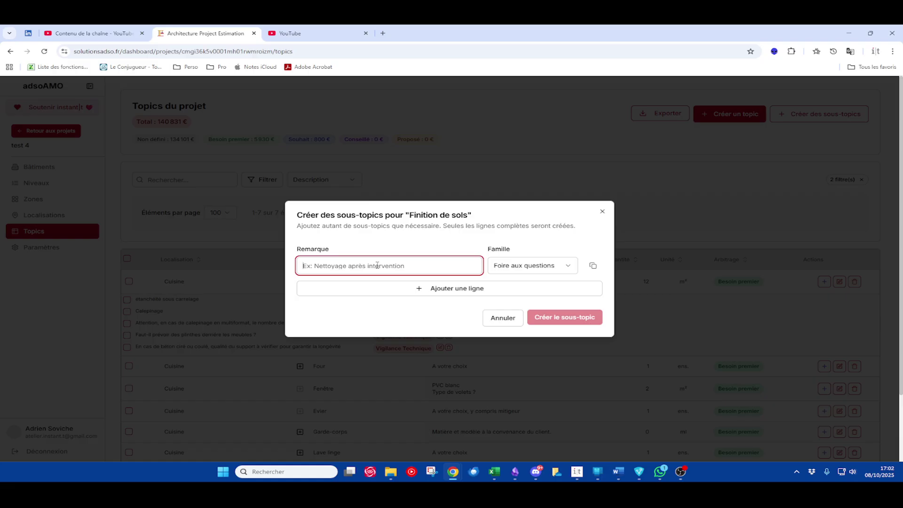
text(f gdfg hfg dfgbhf)
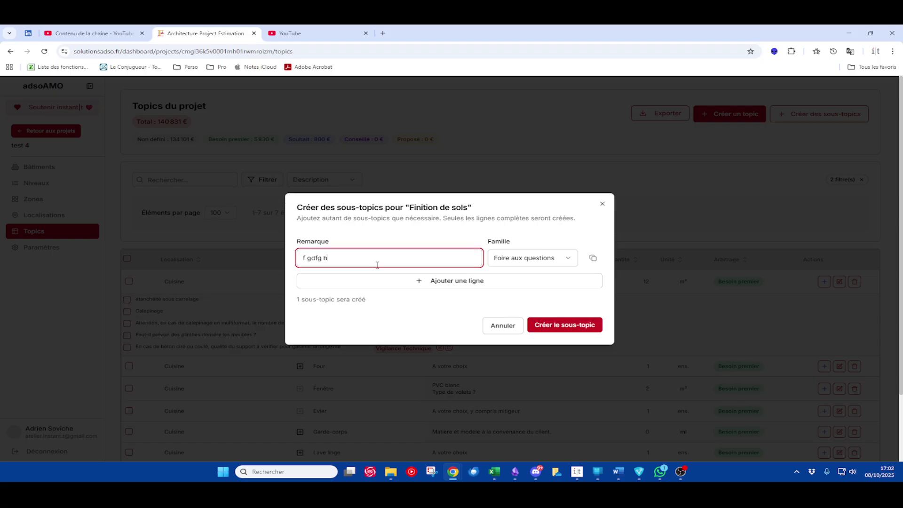
click(548, 262)
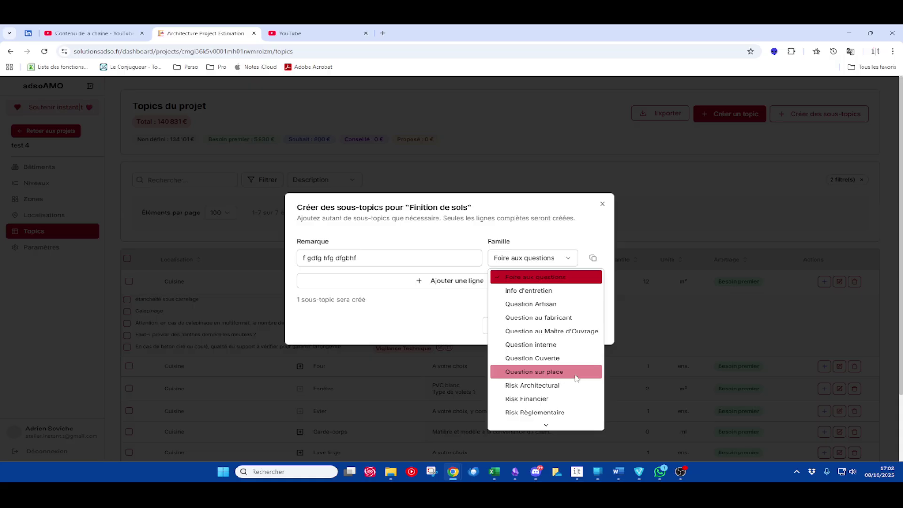
scroll(572, 381, down, 2)
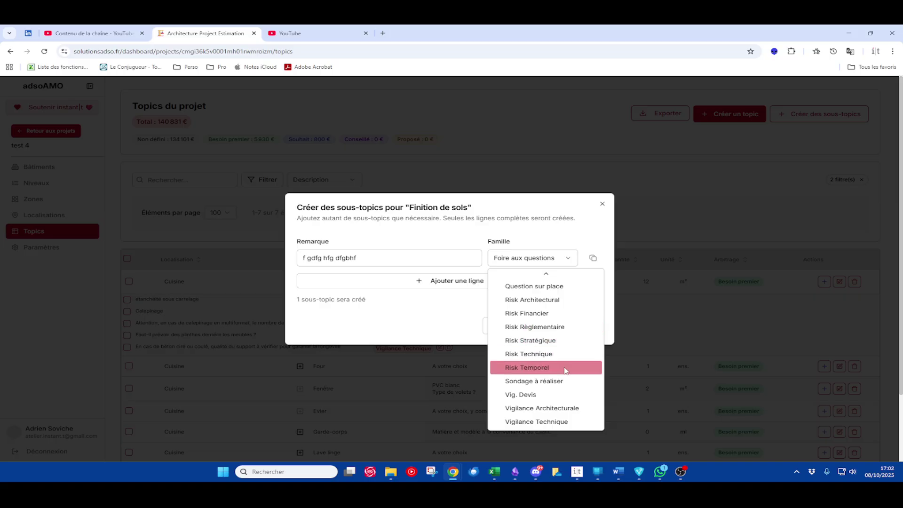
click(442, 315)
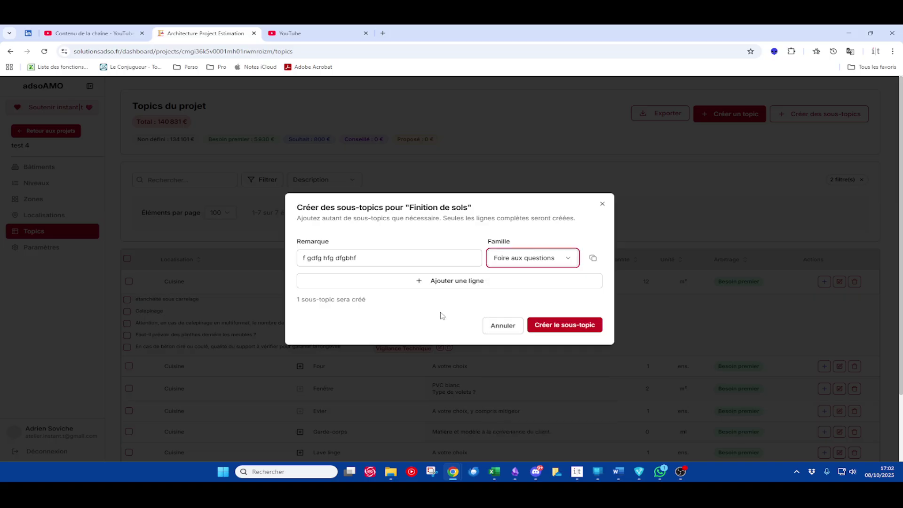
Set the new sub-topic's family to Question au Maître d'Ouvrage.
click(385, 257)
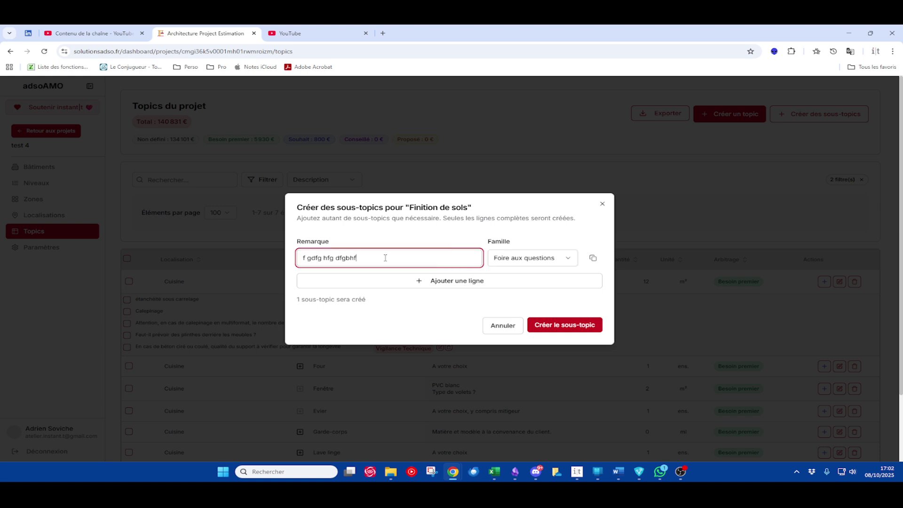
drag(385, 258, 291, 261)
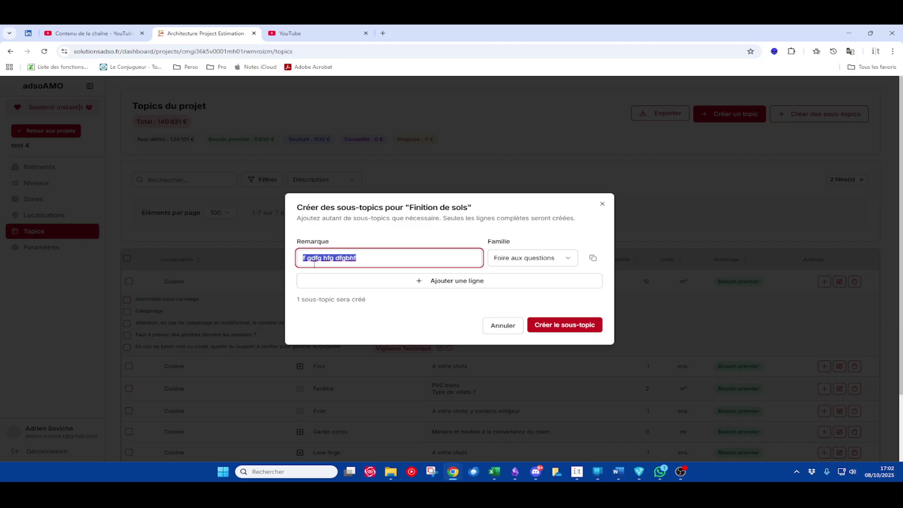
click(515, 259)
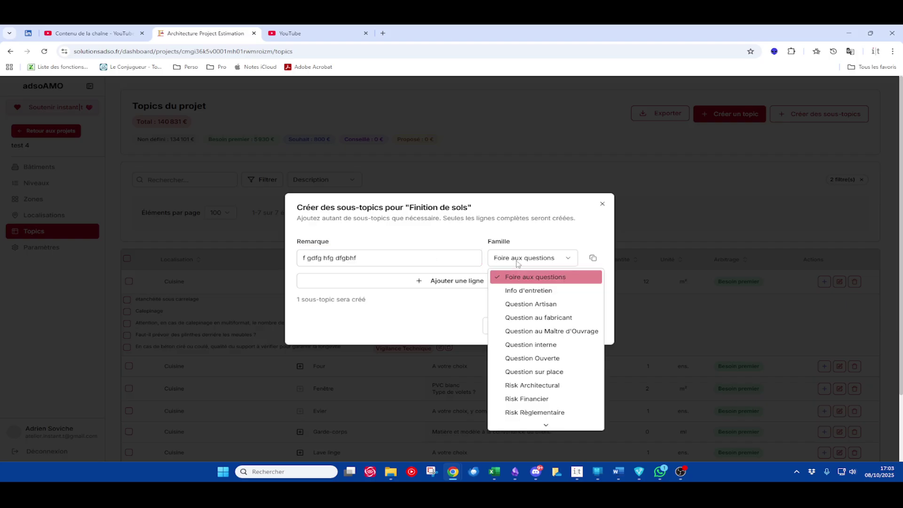
click(555, 332)
Prefix the remark with "8/10/2025 : AS :", end it with a question mark, and create the sub-topic.
click(309, 257)
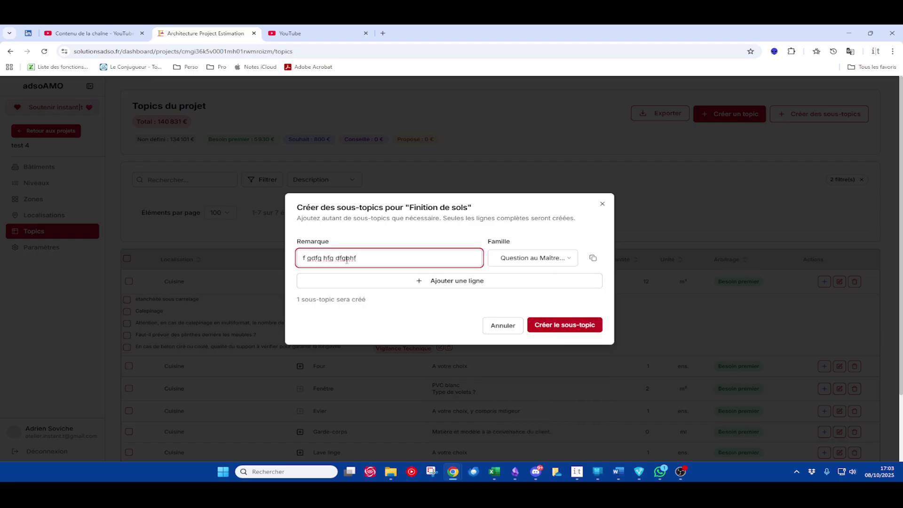
text(8/10/2025 : )
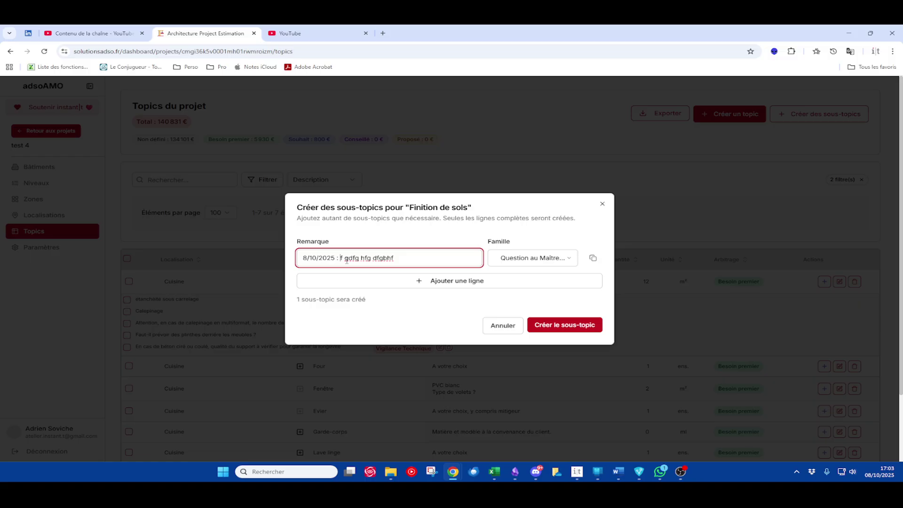
text(AS :)
click(450, 258)
text(?)
click(556, 324)
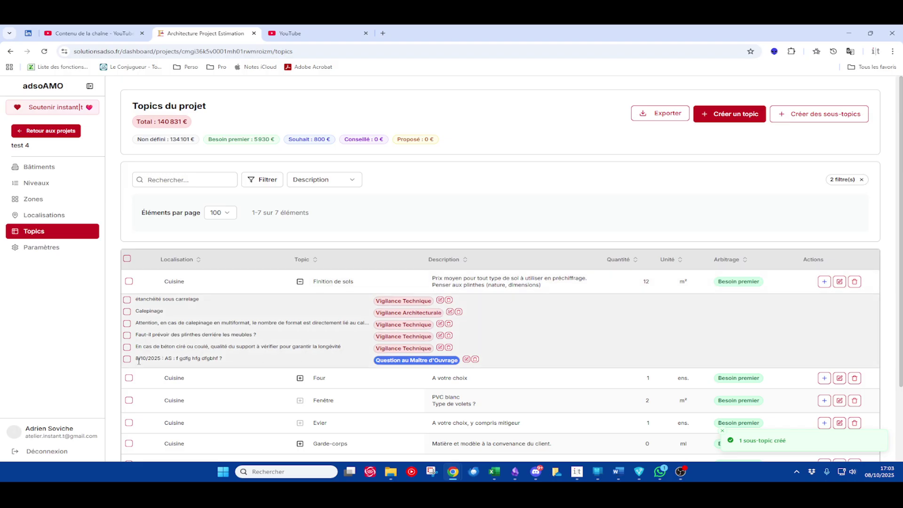
Add the lines "15/10/25 : MO : lh h hfqo hfprqeo" and "AS : dm ghmd mdoi m ?" to the new sub-topic's description.
double_click(168, 359)
drag(176, 358, 225, 361)
click(465, 360)
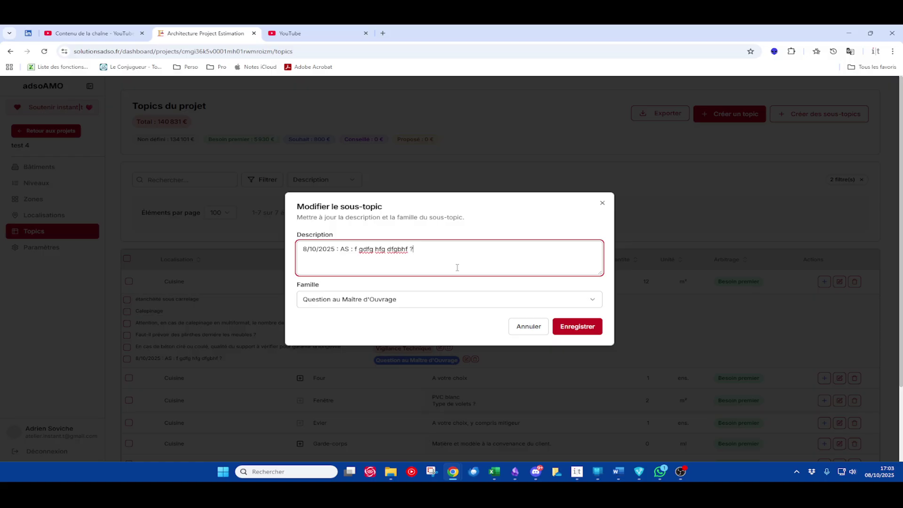
text(15/10/25 : MO : lh h  hfqo hfprqeo)
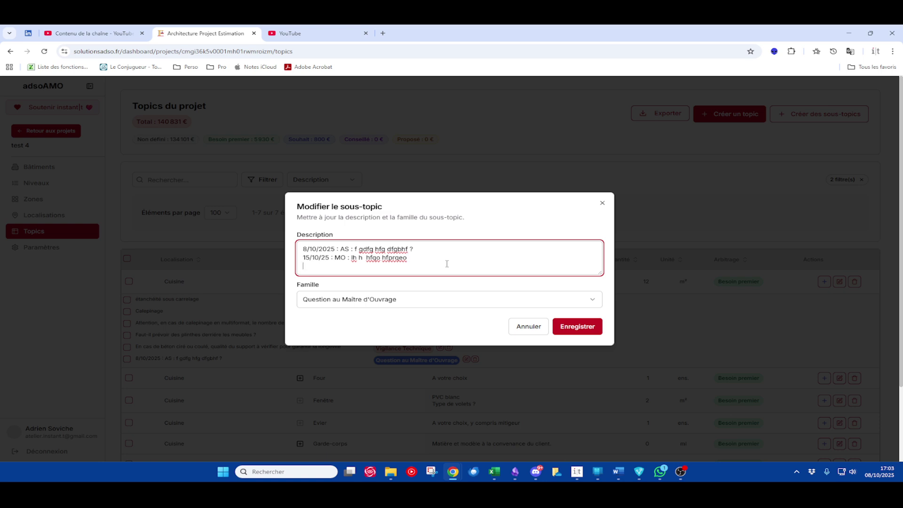
text(AS : dm ghmd mdoi m ?)
drag(407, 258, 350, 257)
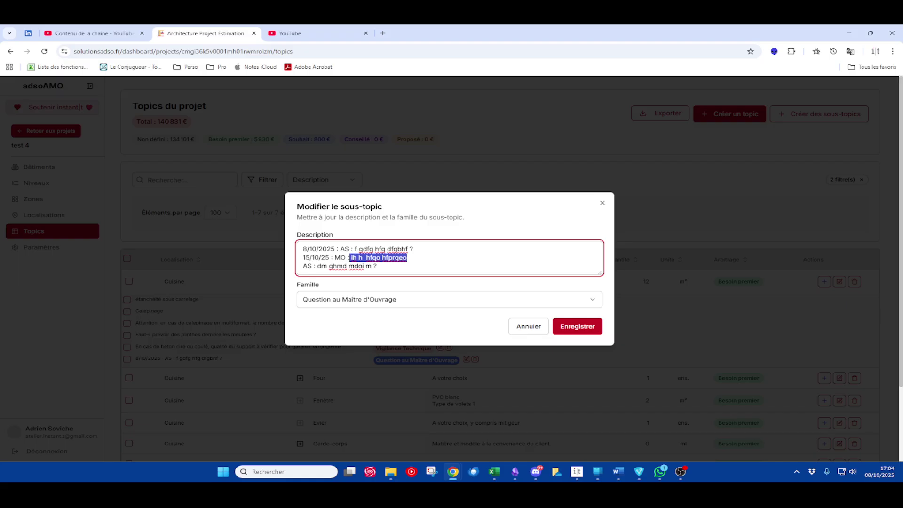
drag(377, 266, 319, 266)
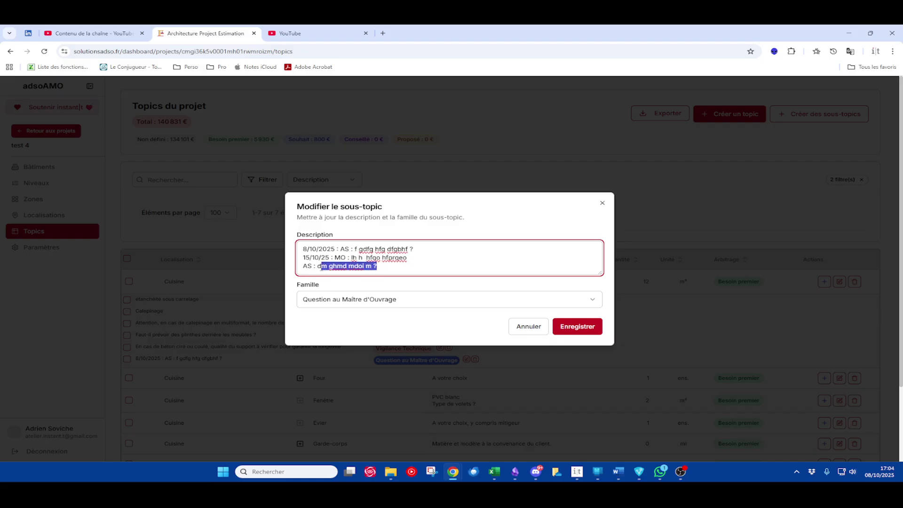
Change the sub-topic's family to Question au fabricant and save it.
click(372, 303)
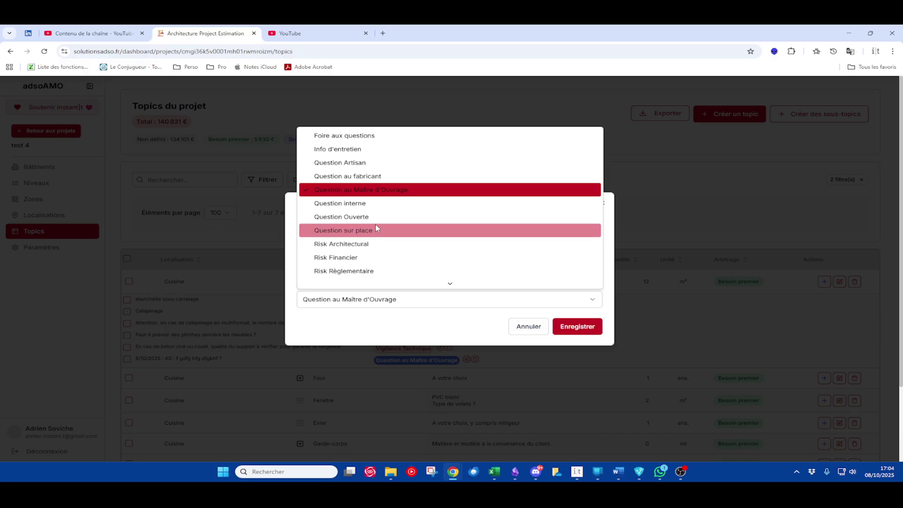
click(393, 176)
click(577, 326)
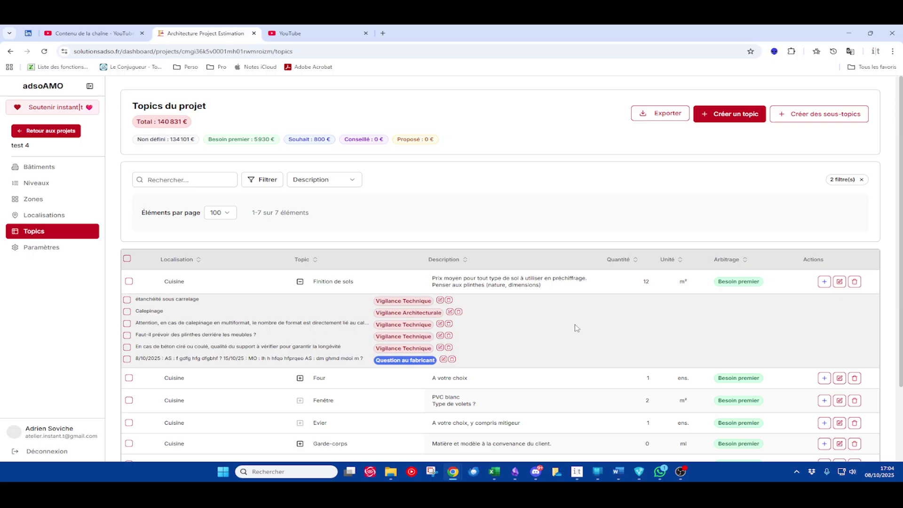
Reopen the Question au fabricant sub-topic to review its dated exchange, save it without edits, and collapse Finition de sols.
click(443, 360)
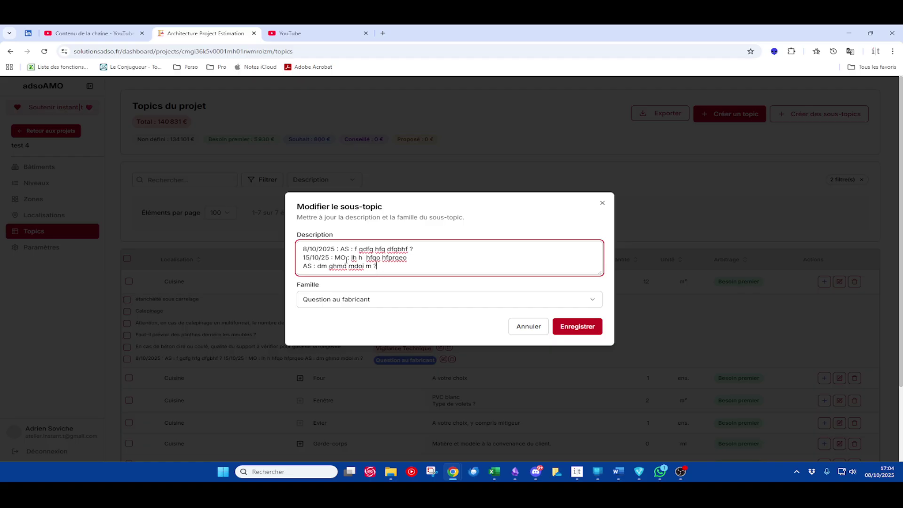
drag(303, 249, 423, 268)
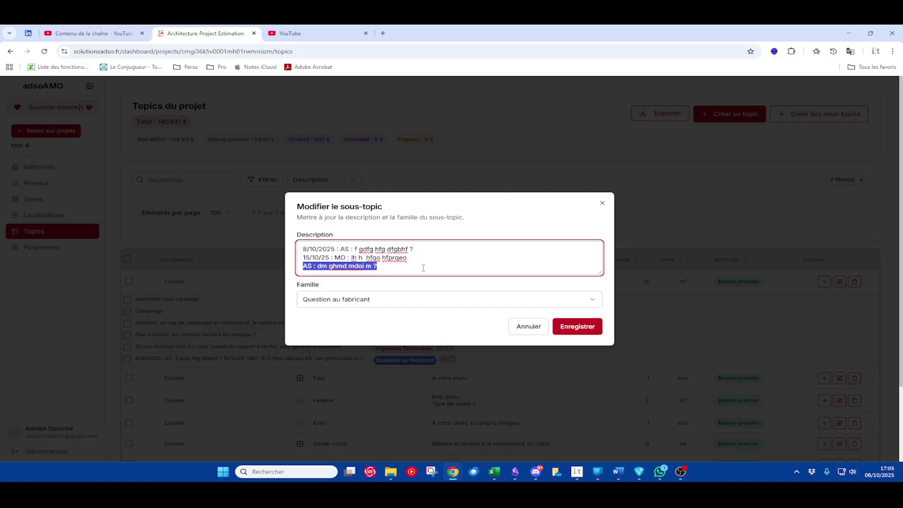
click(577, 327)
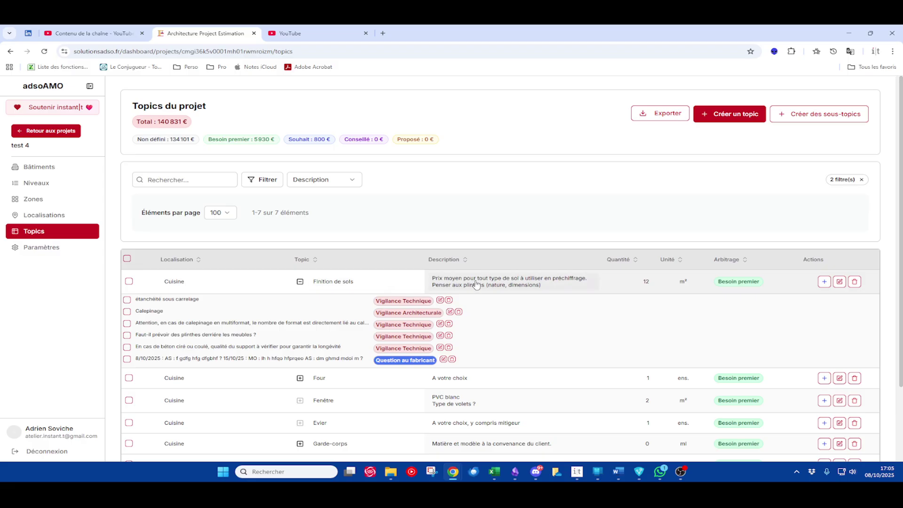
click(299, 281)
Check the list of table views, keep Description, and review the Finition de sols description text without editing it.
click(327, 182)
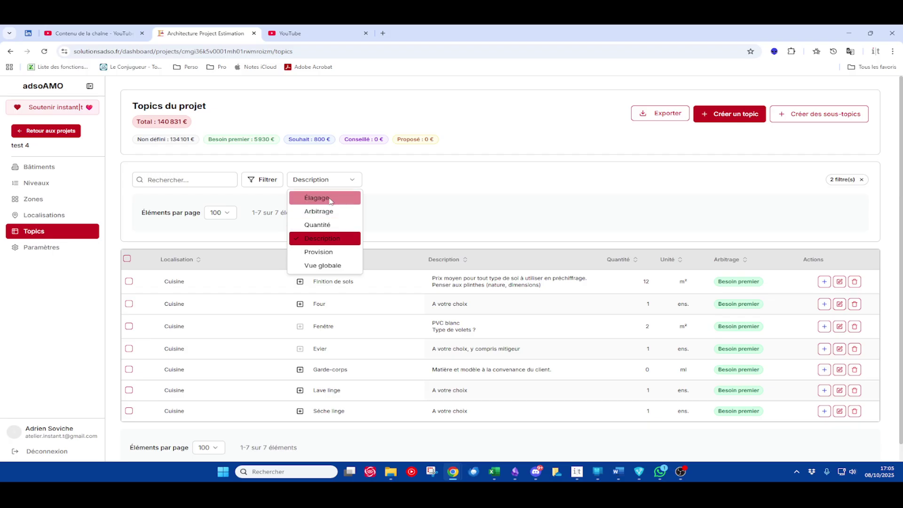
click(334, 238)
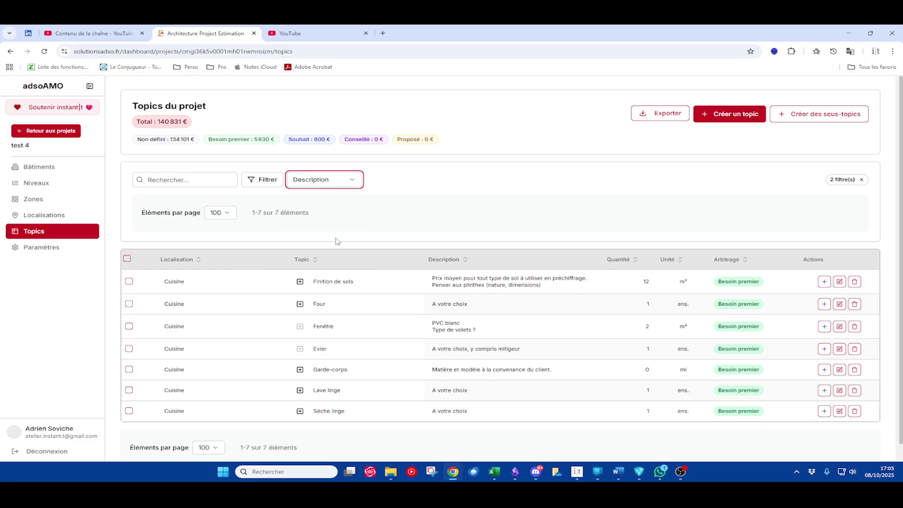
click(457, 283)
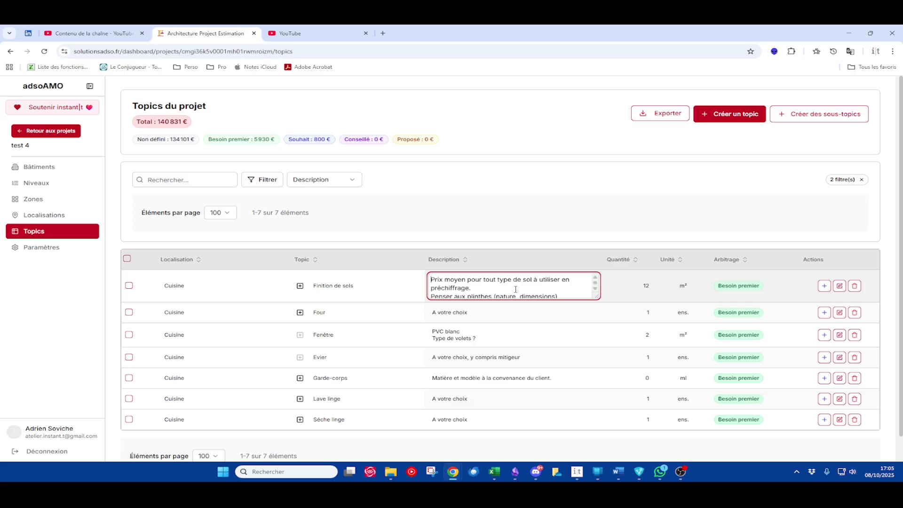
drag(457, 280, 430, 277)
click(479, 284)
click(635, 292)
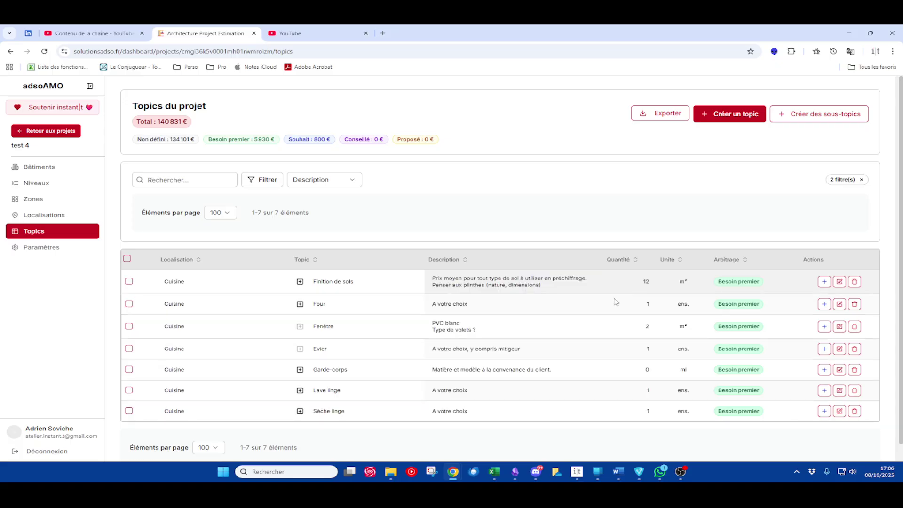
click(342, 183)
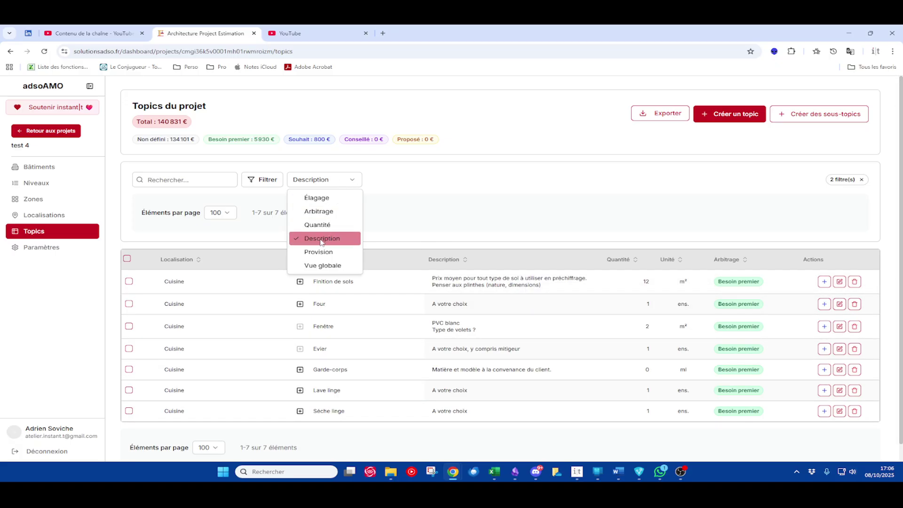
click(494, 288)
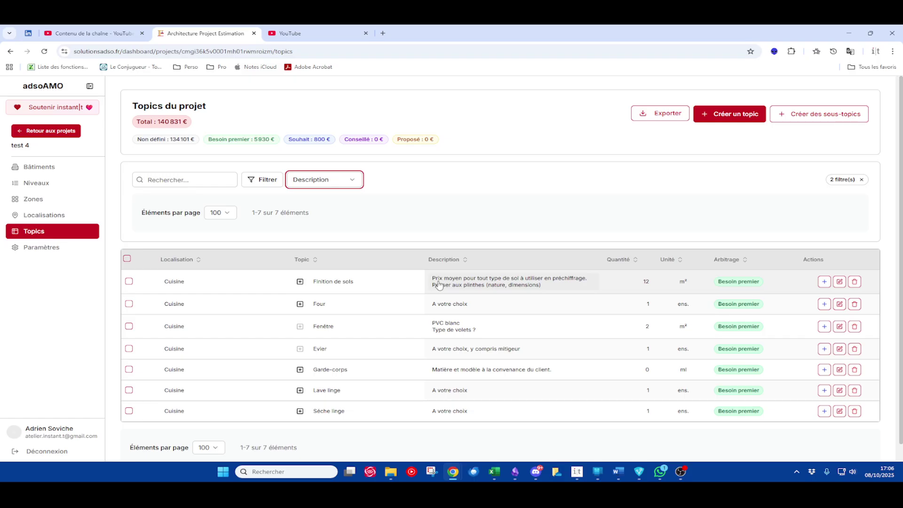
Switch the topics table to the Élagage view, then expand and collapse the Finition de sols sub-topics to check them.
click(343, 183)
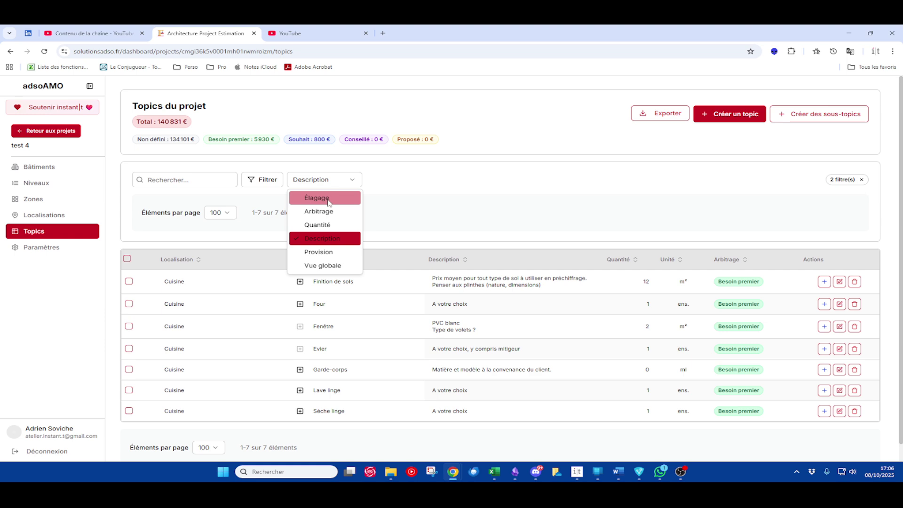
click(324, 200)
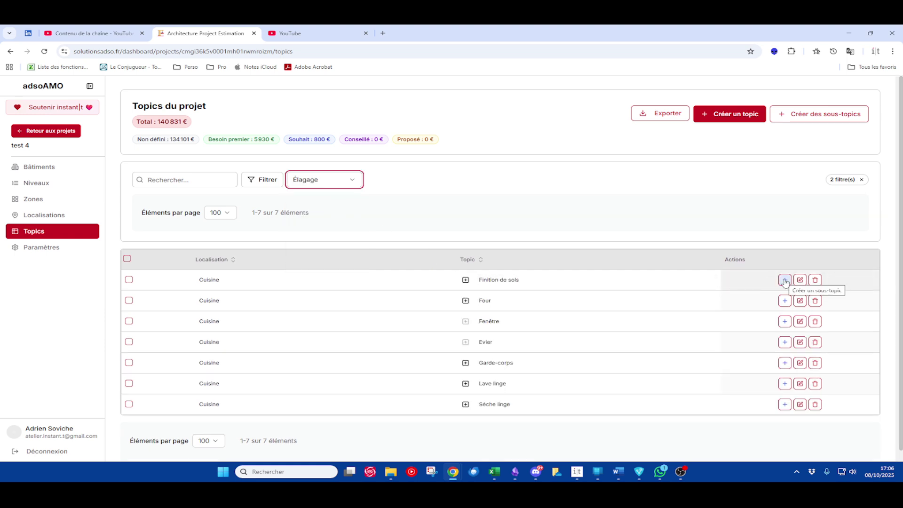
click(465, 280)
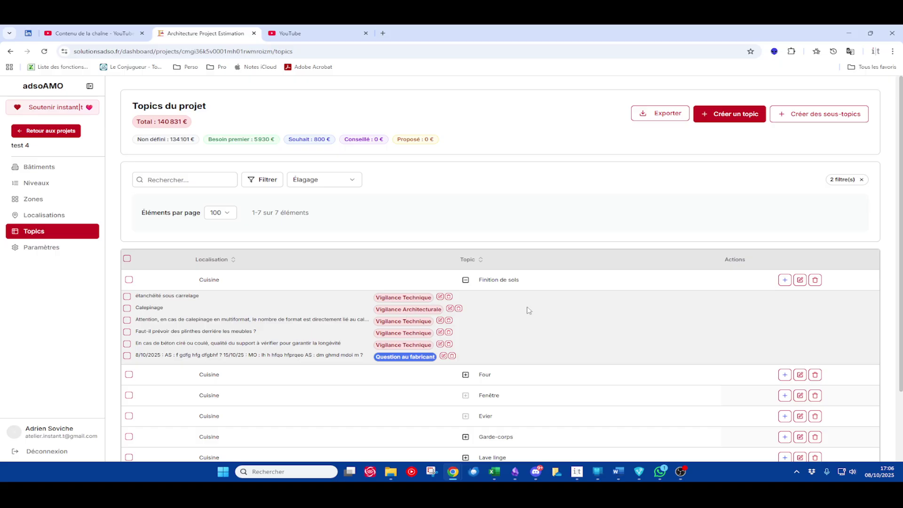
click(465, 280)
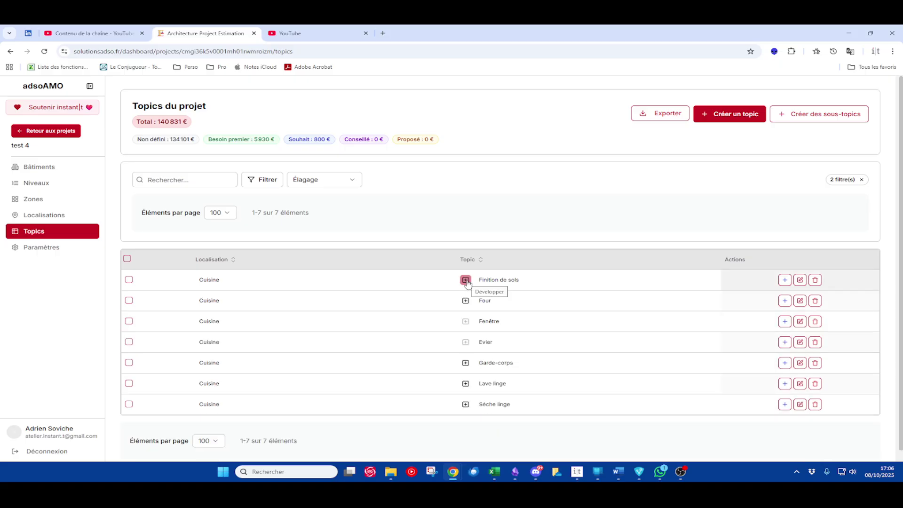